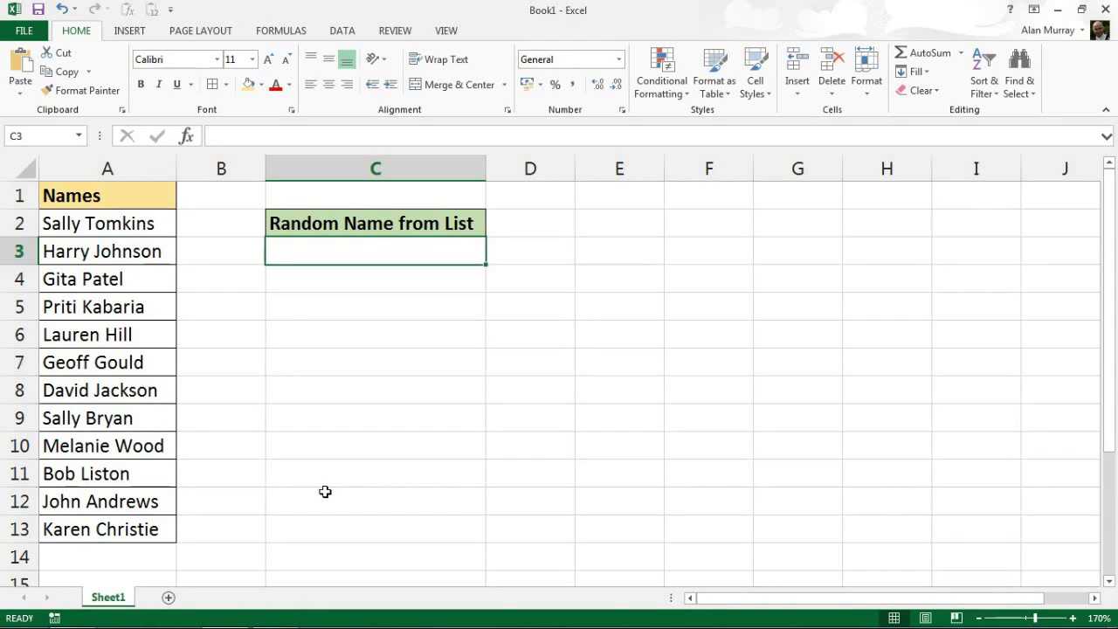
- Select the twelve names in A2:A13, then move to empty cell C3
click(152, 225)
drag(152, 225, 106, 524)
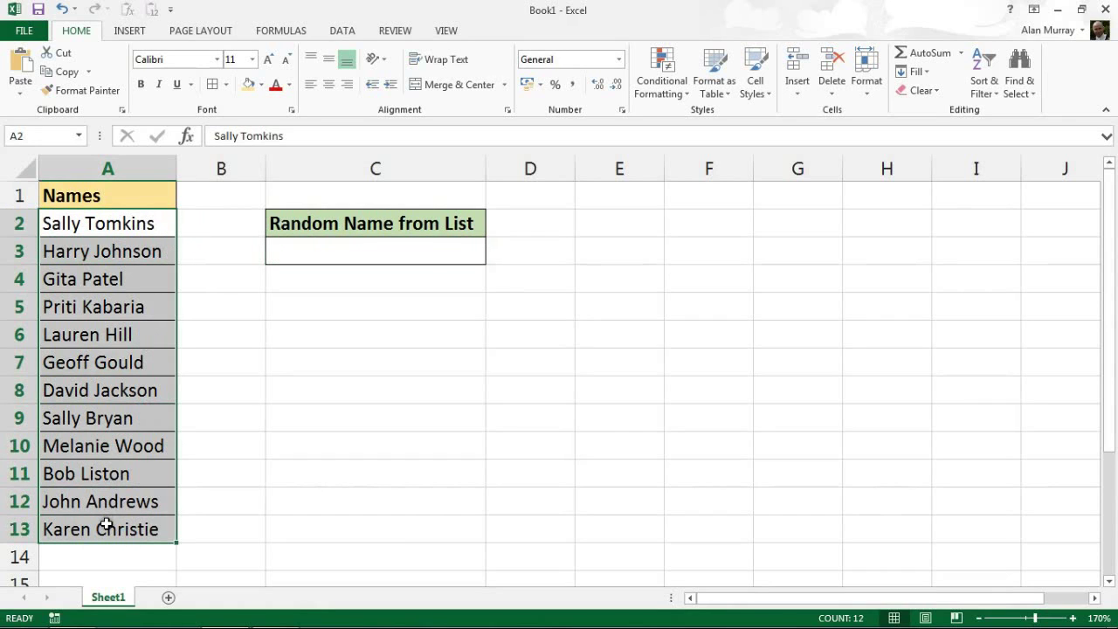
click(433, 247)
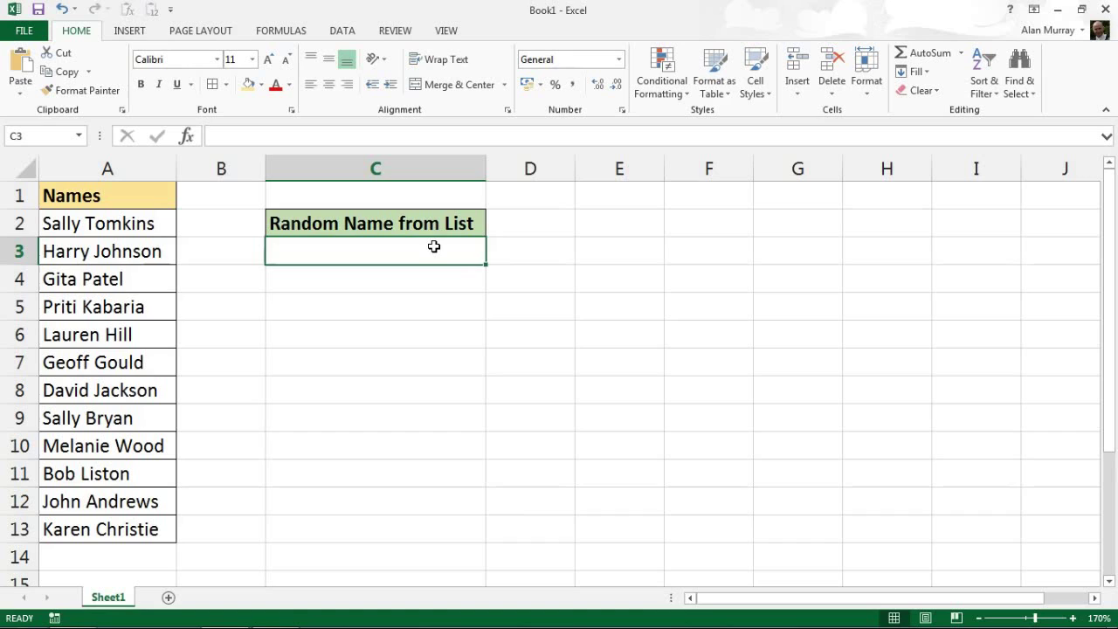
- Start the formula =index(A2:A13, in C3 with the names as the lookup range
text(=)
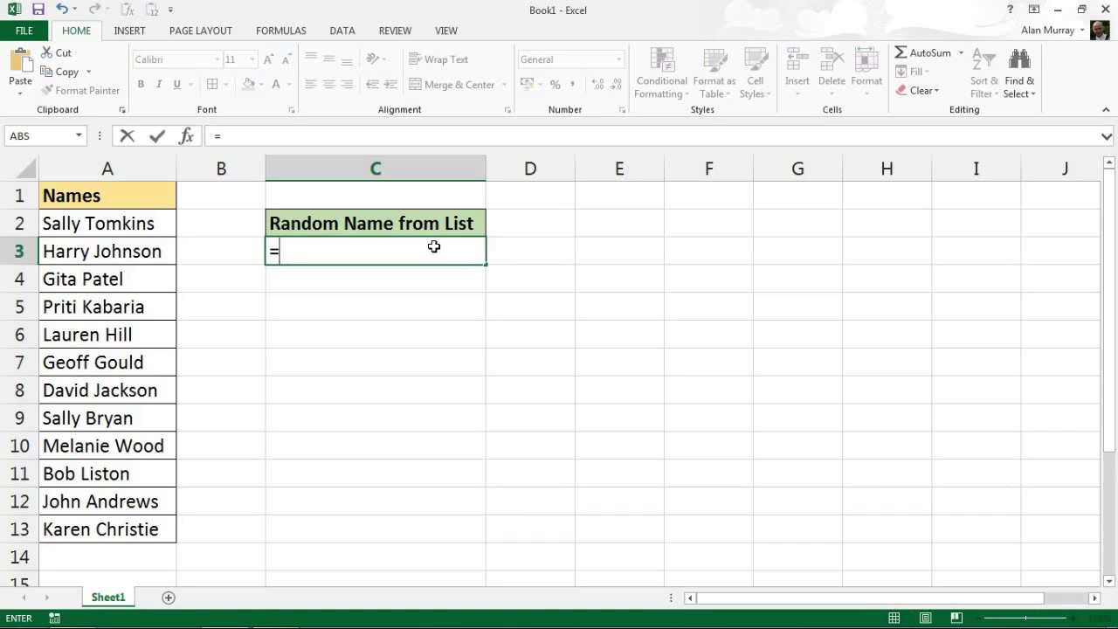
text(in)
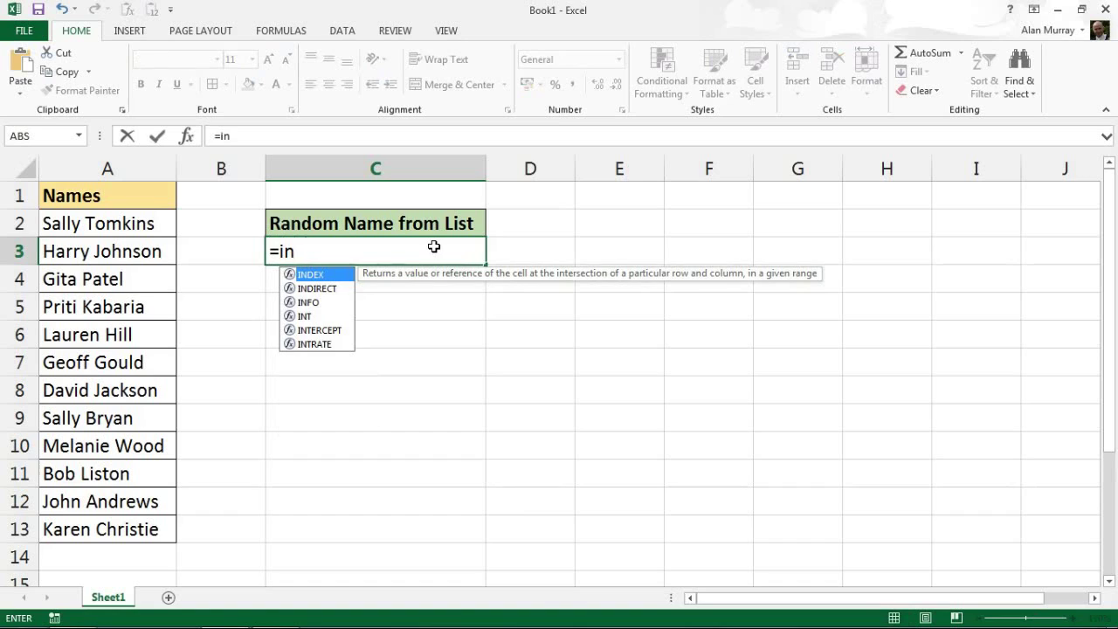
text(dex)
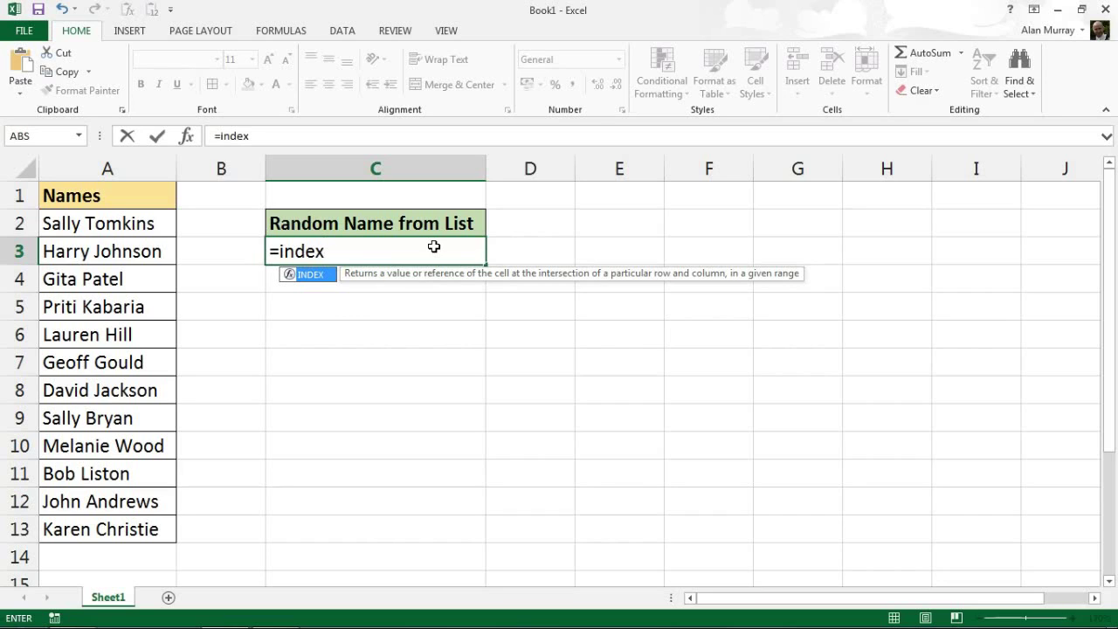
text(()
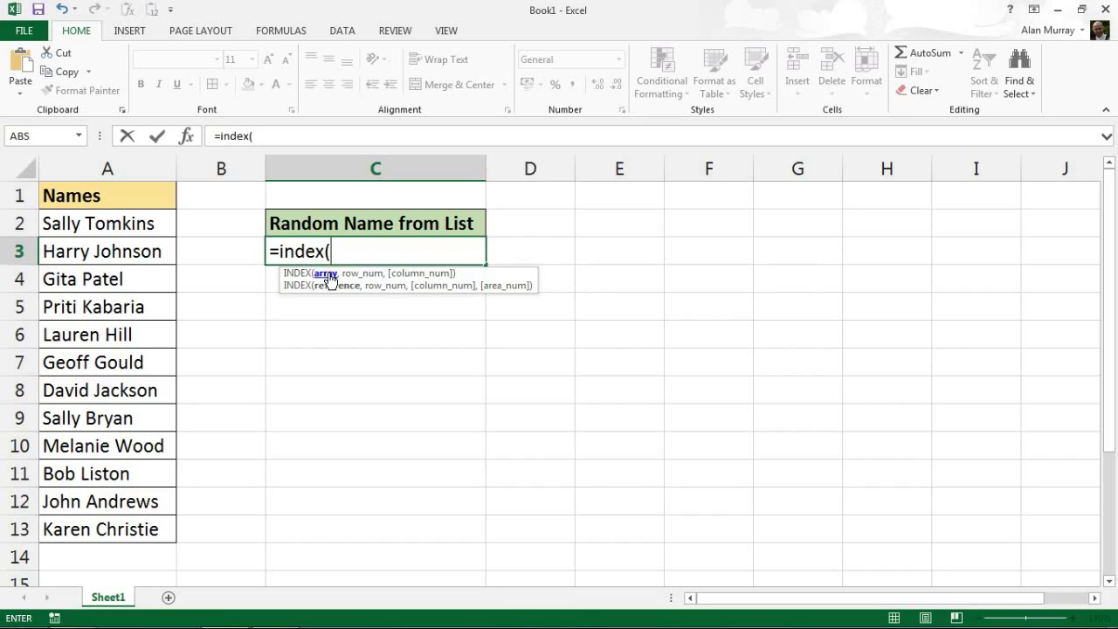
drag(145, 219, 114, 538)
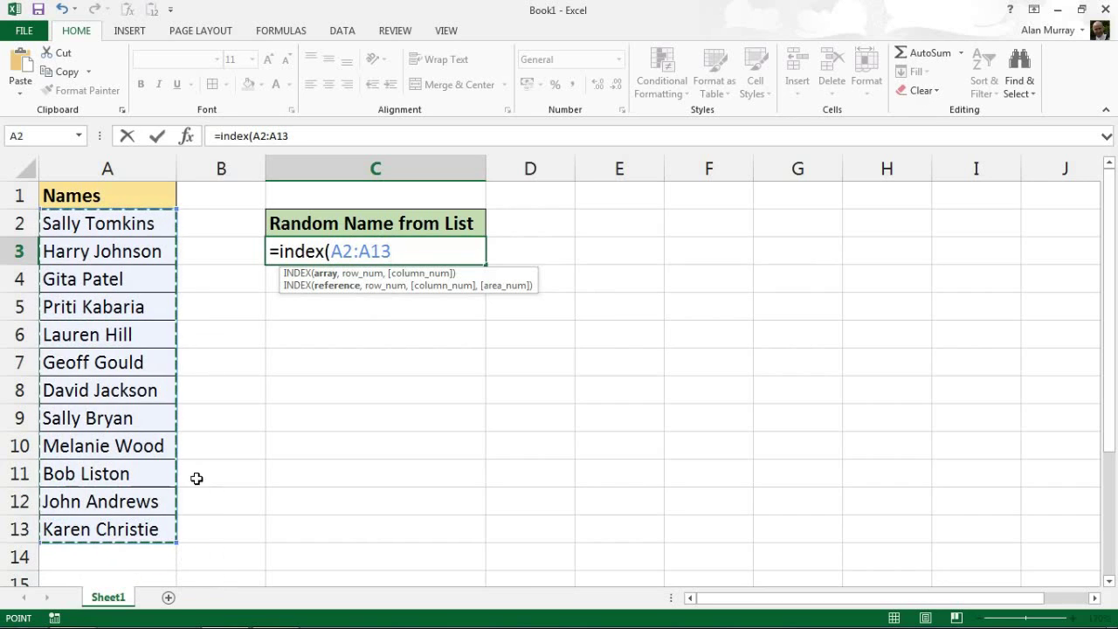
text(,)
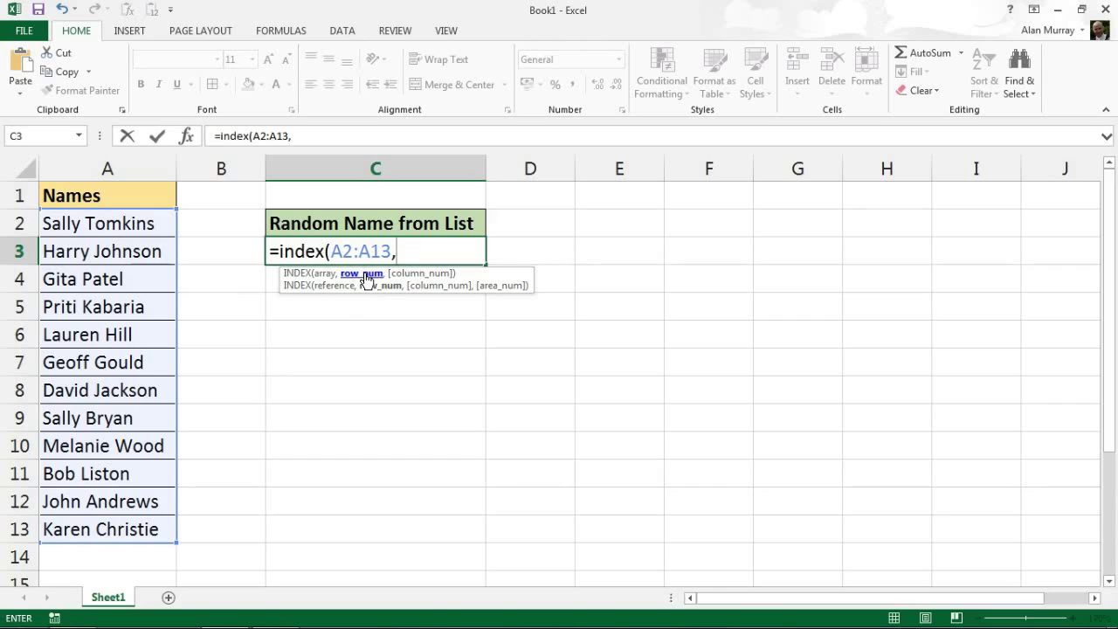
text(ra)
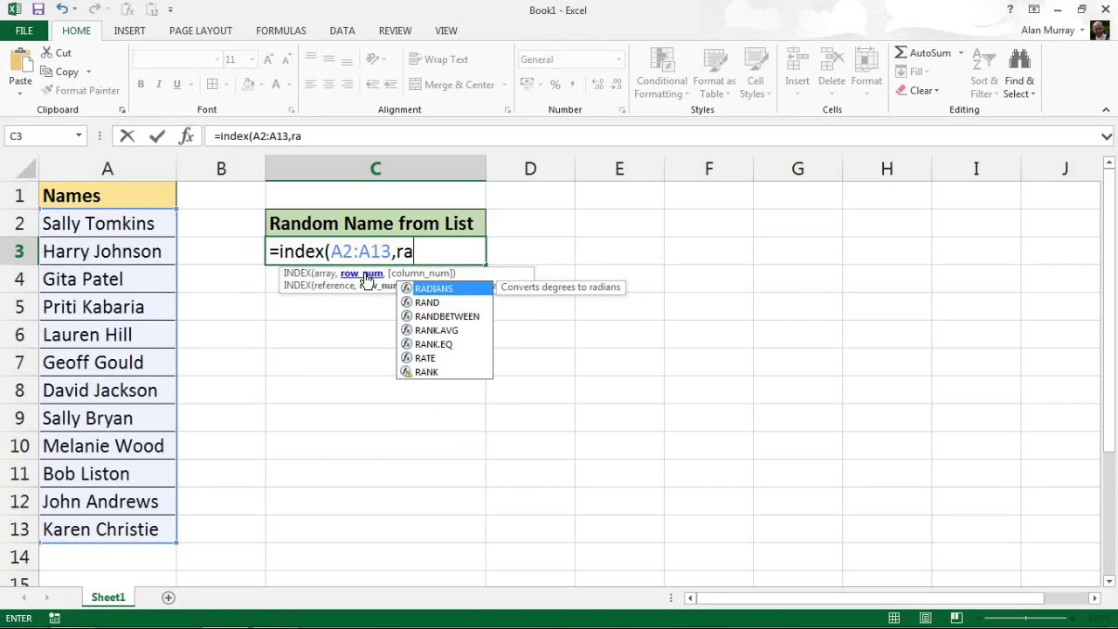
text(ndbet)
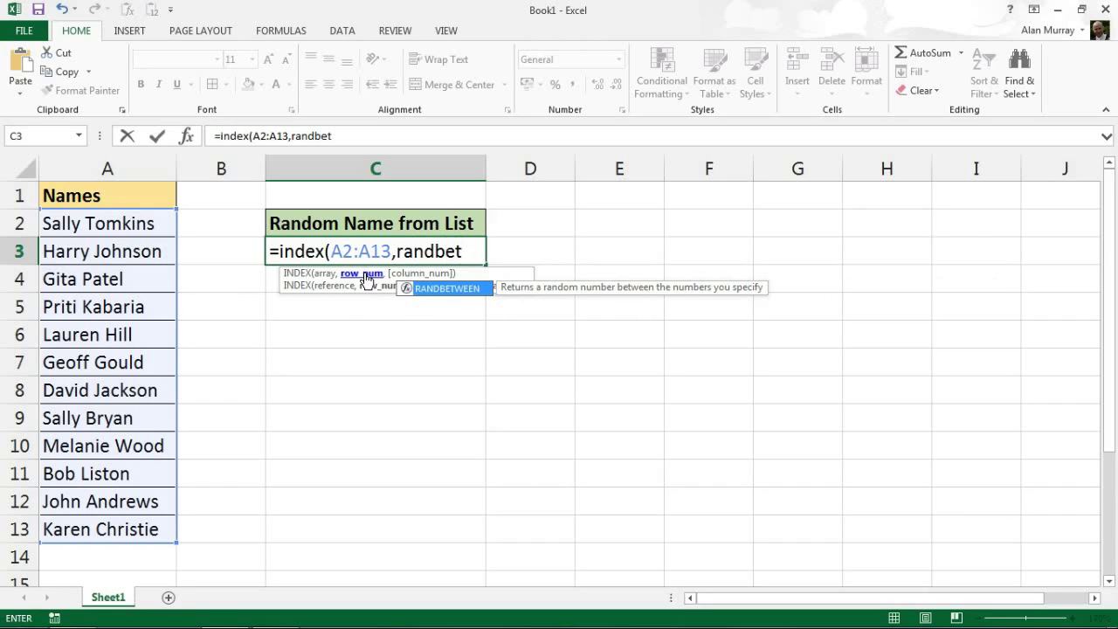
key(Tab)
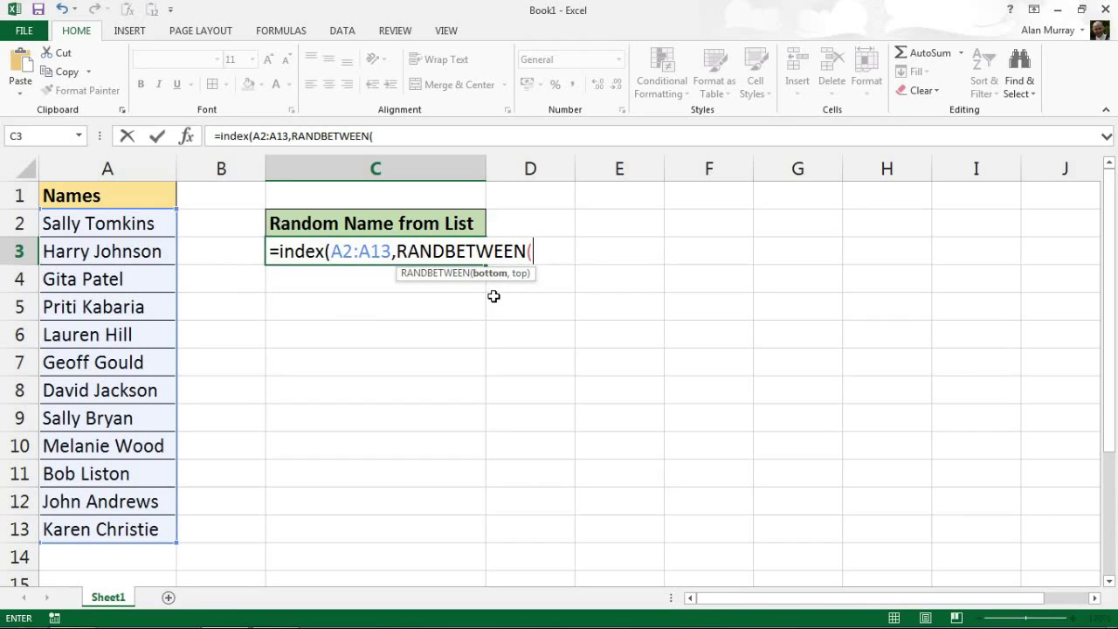
text(`)
key(BackSpace)
text(1,12)
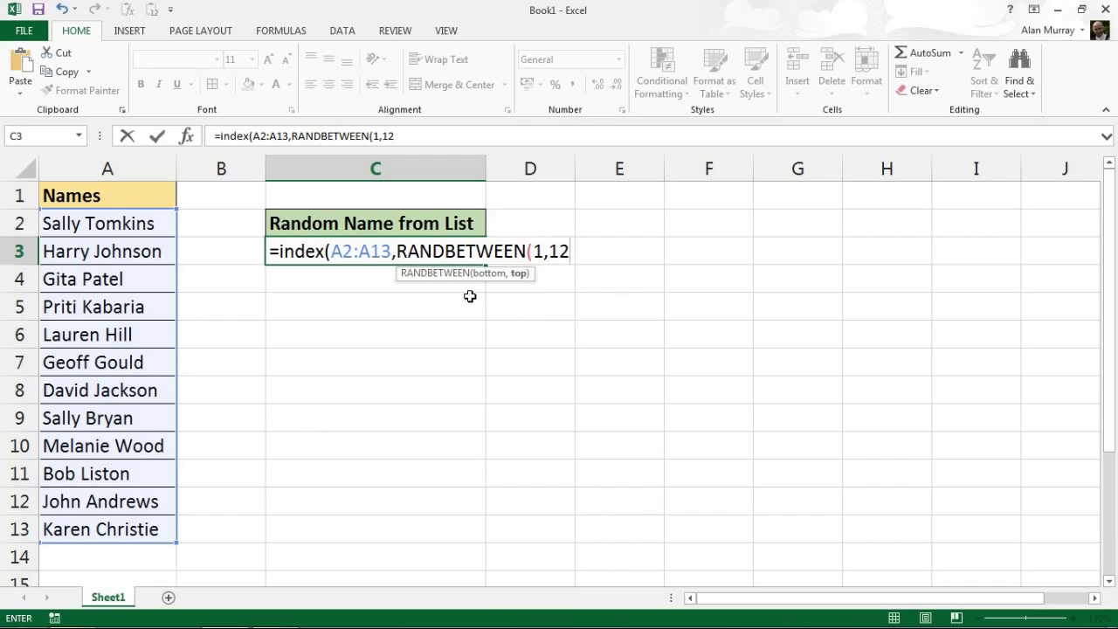
text())
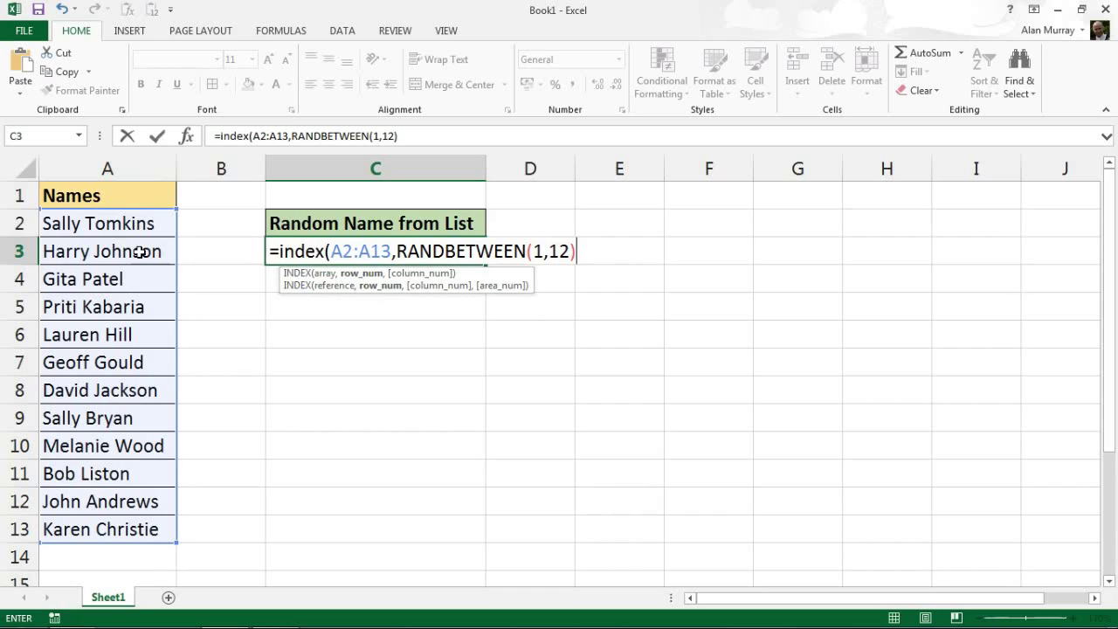
text())
key(Return)
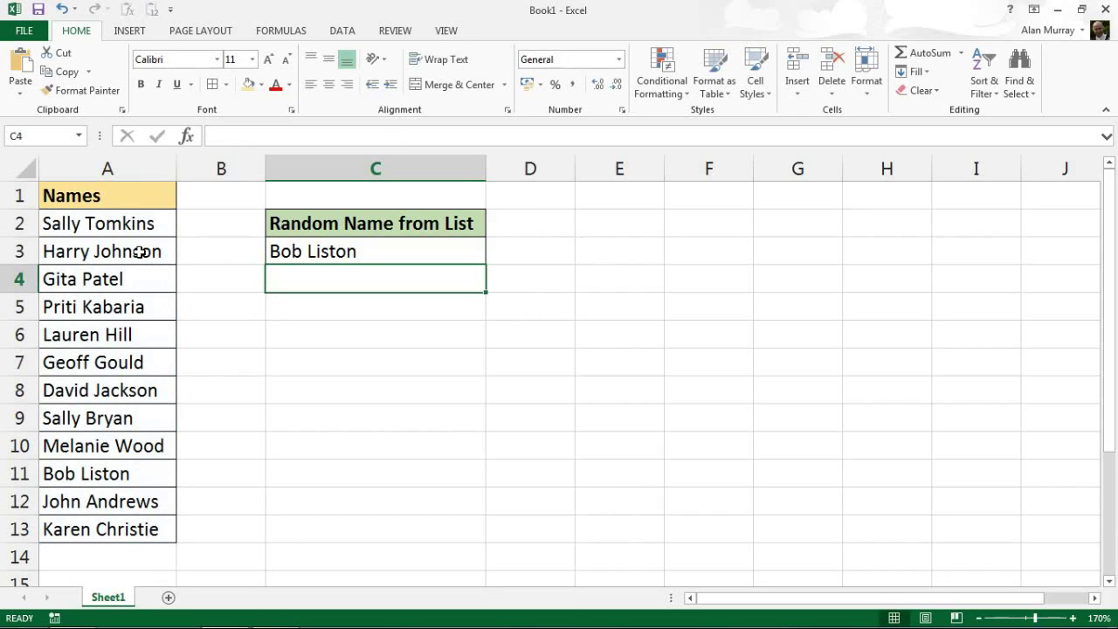
- Check the drawn name against A11, then enter test values cv and vf in C5 and C6
click(271, 256)
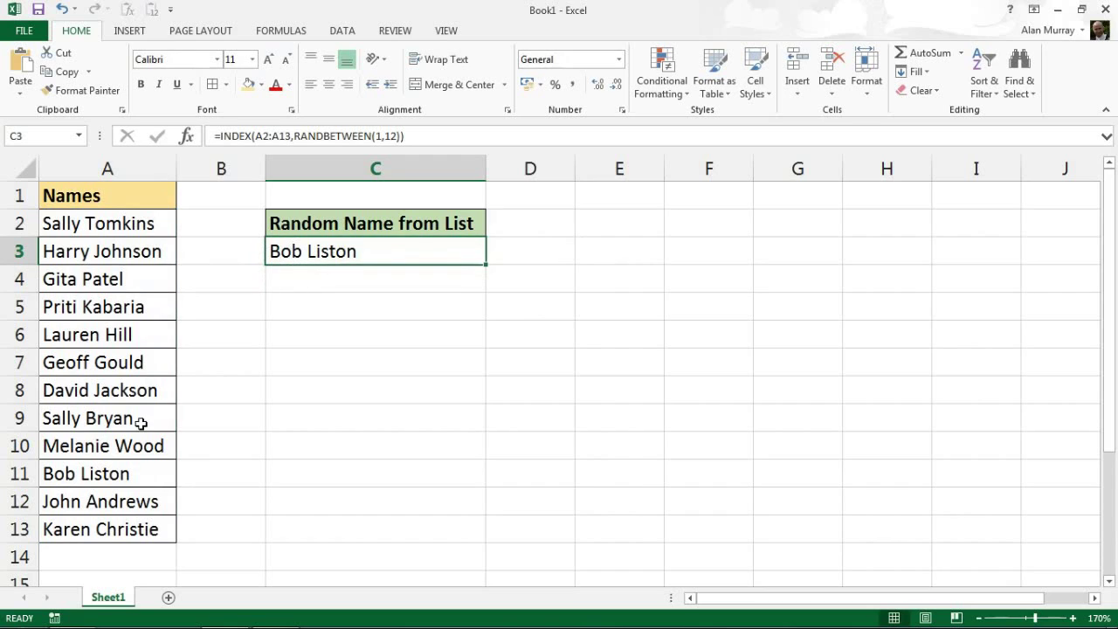
click(108, 469)
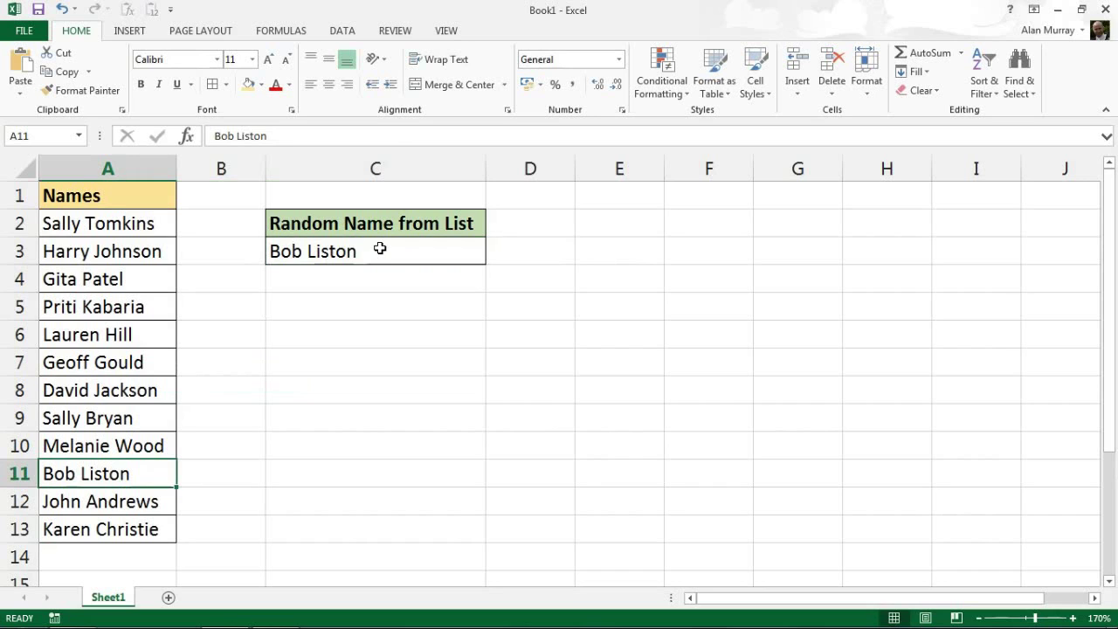
click(382, 297)
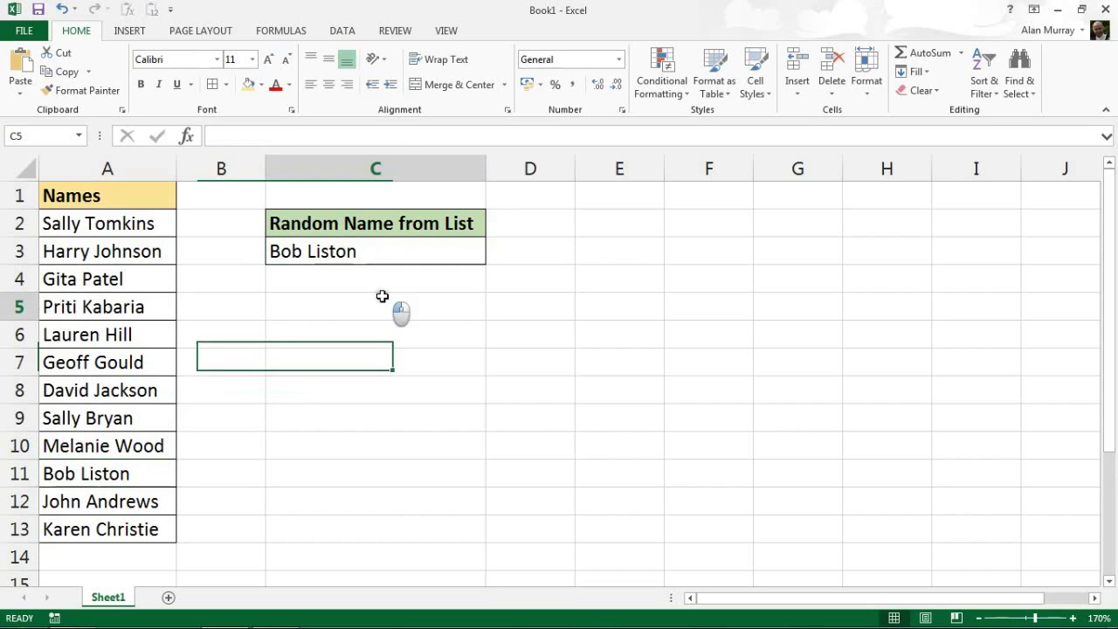
text(cv)
key(Return)
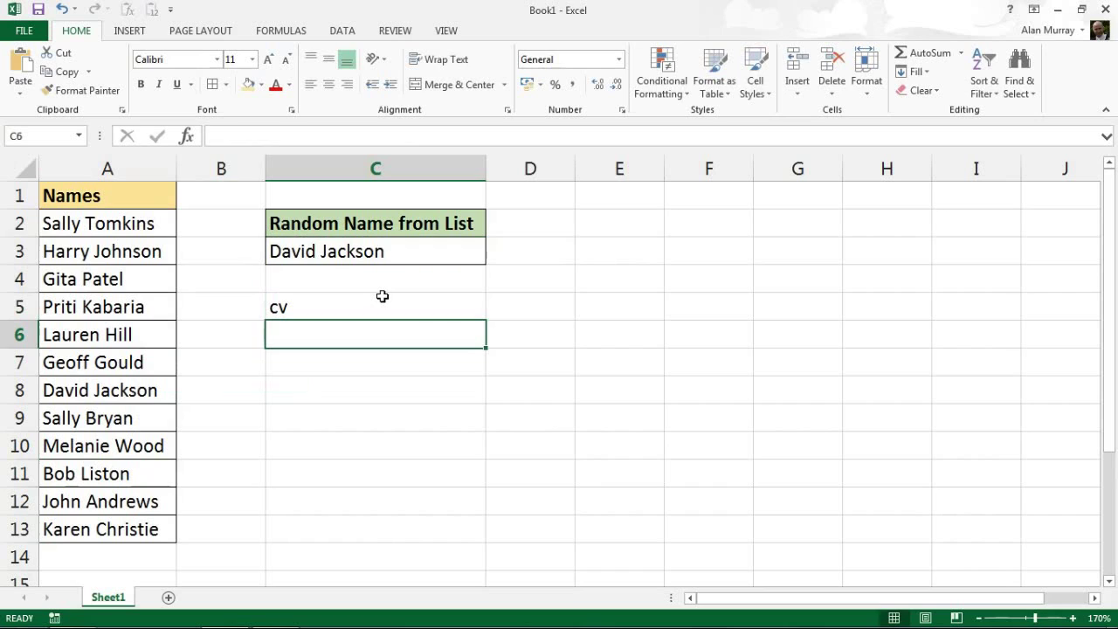
text(vf)
key(ctrl+Return)
key(Down)
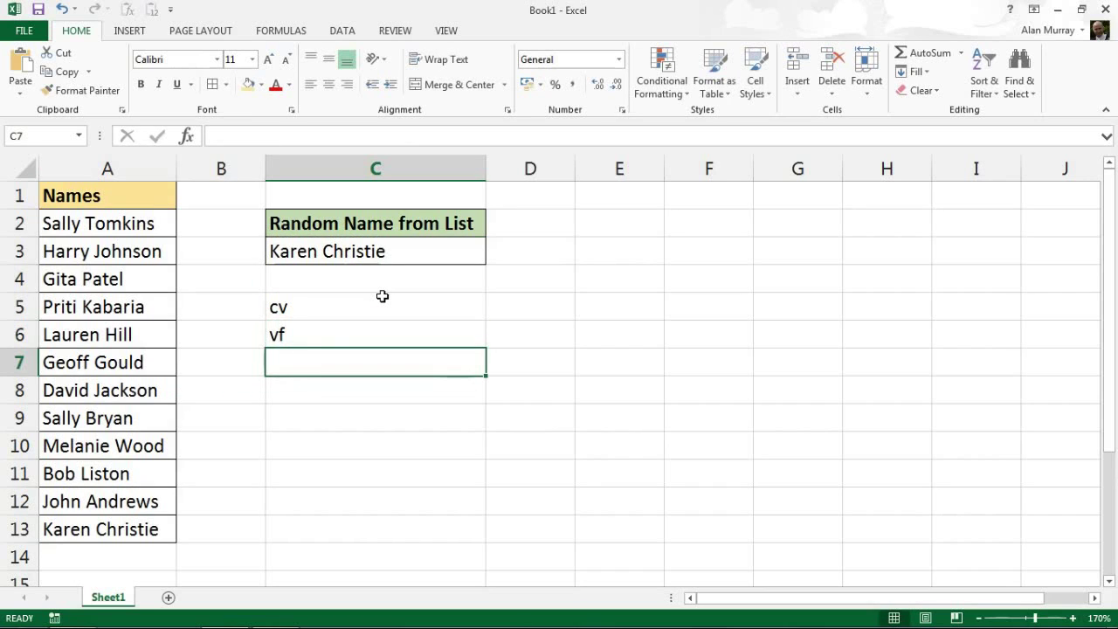
- Clear the temporary entries from C5:C6
key(Up)
key(Up)
key(shift+Down)
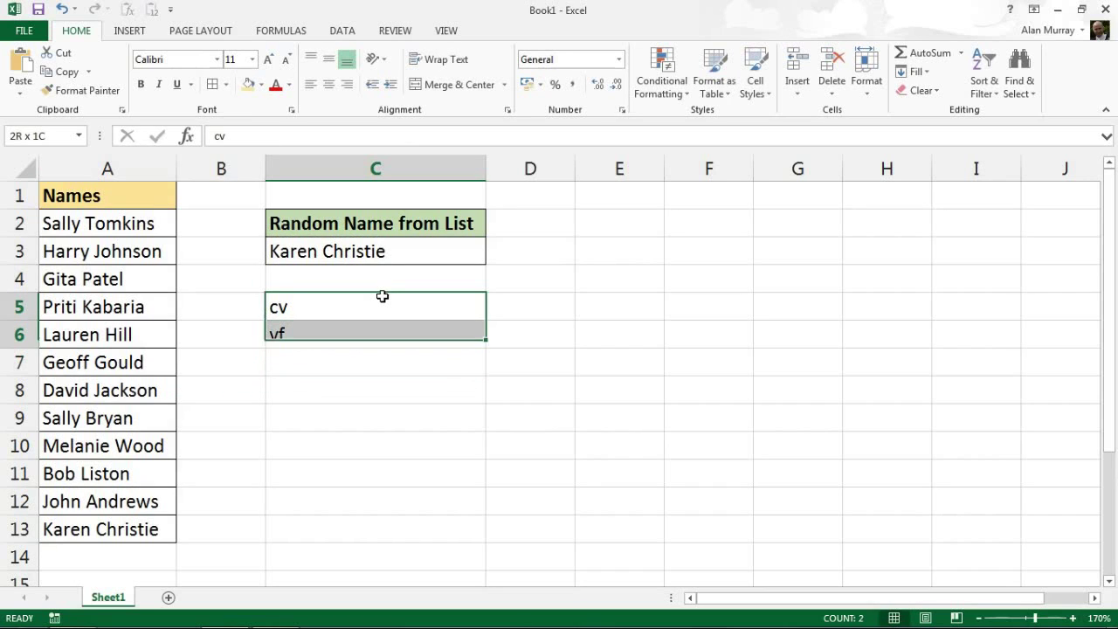
key(Delete)
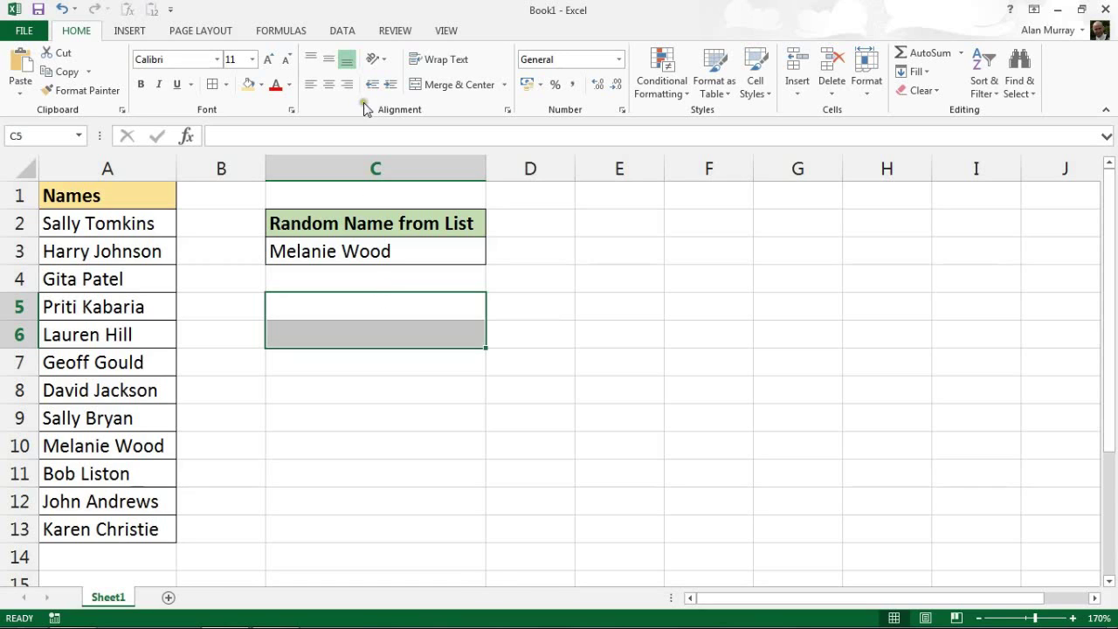
- Set the workbook Calculation Options to Manual on the Formulas tab
click(298, 33)
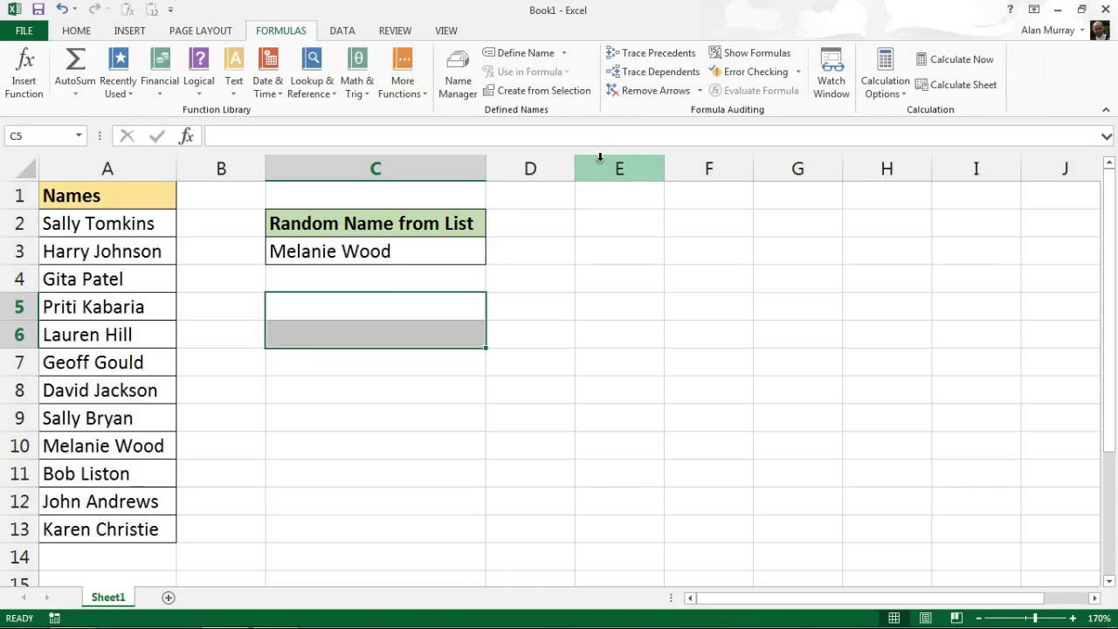
click(899, 94)
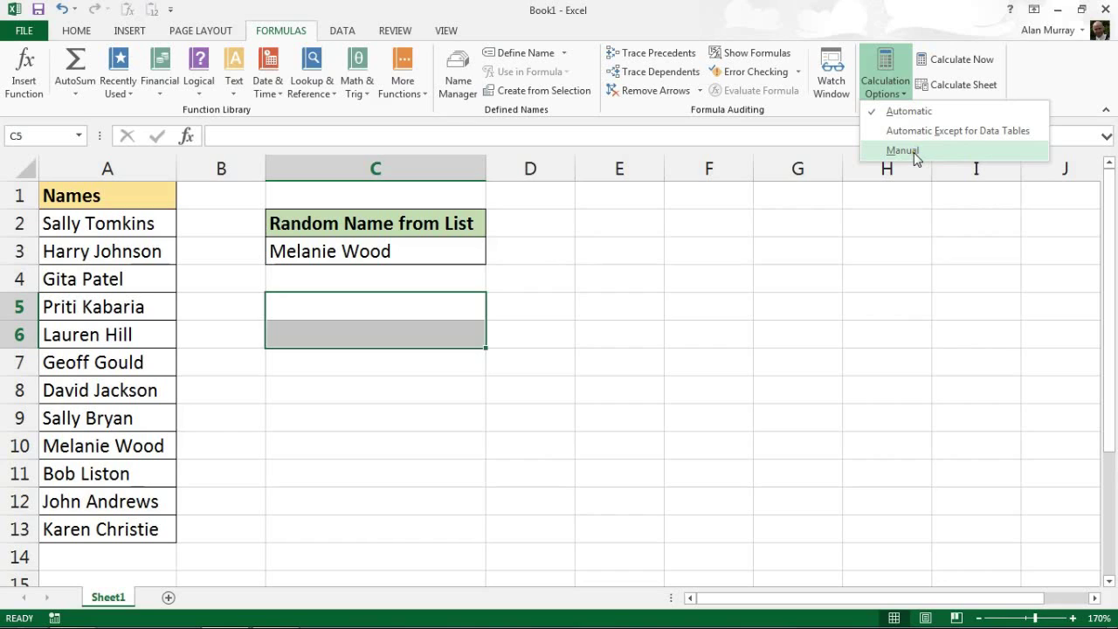
click(915, 155)
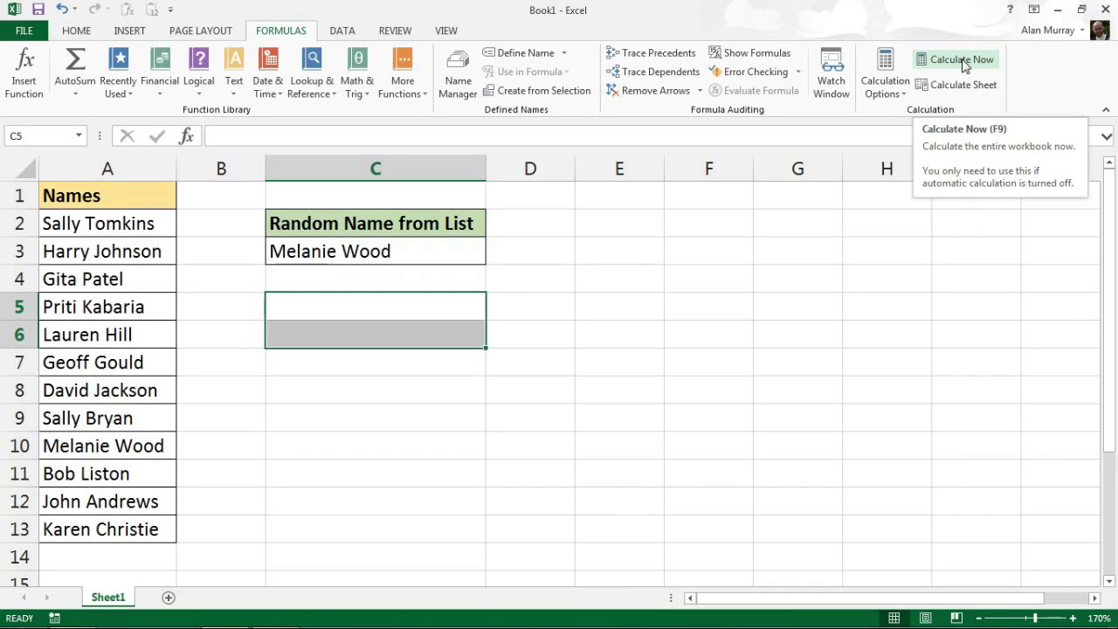
click(867, 211)
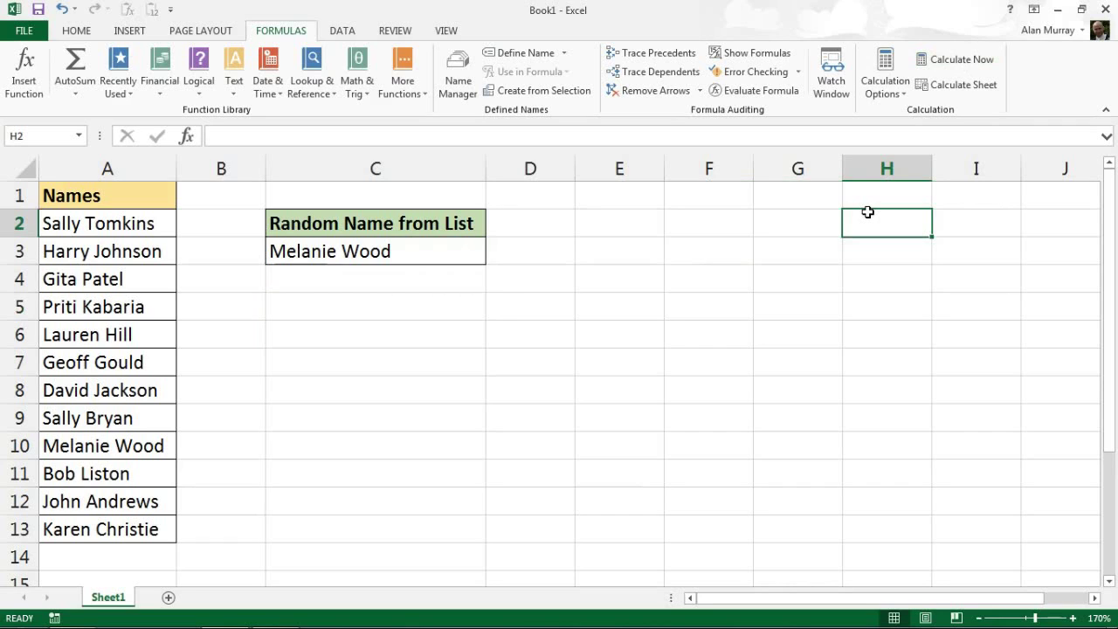
key(F9)
key(F9)
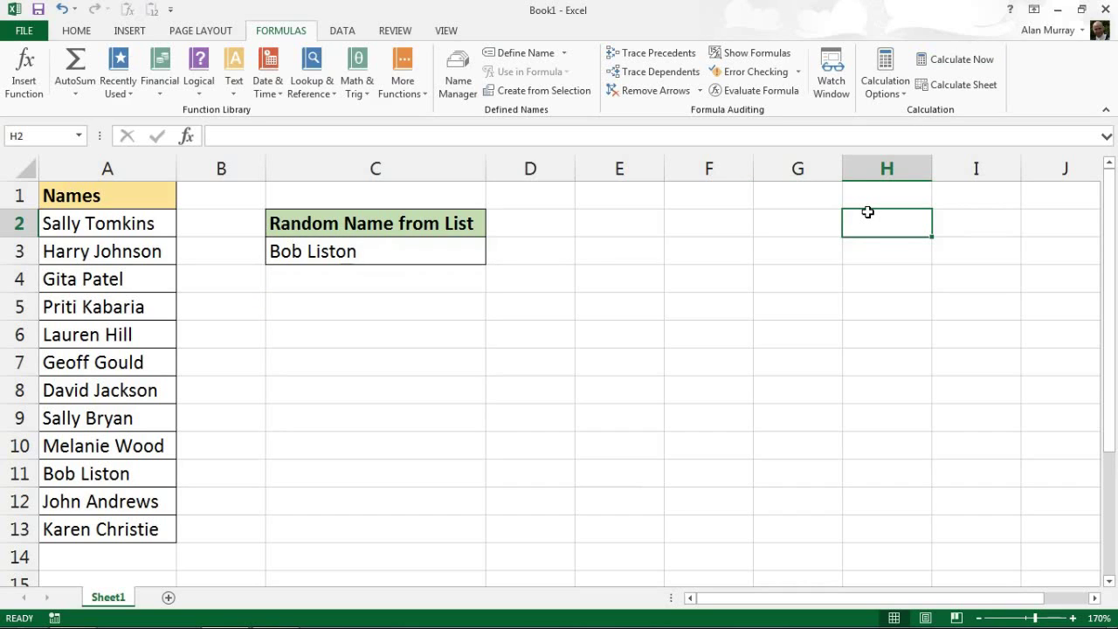
key(F9)
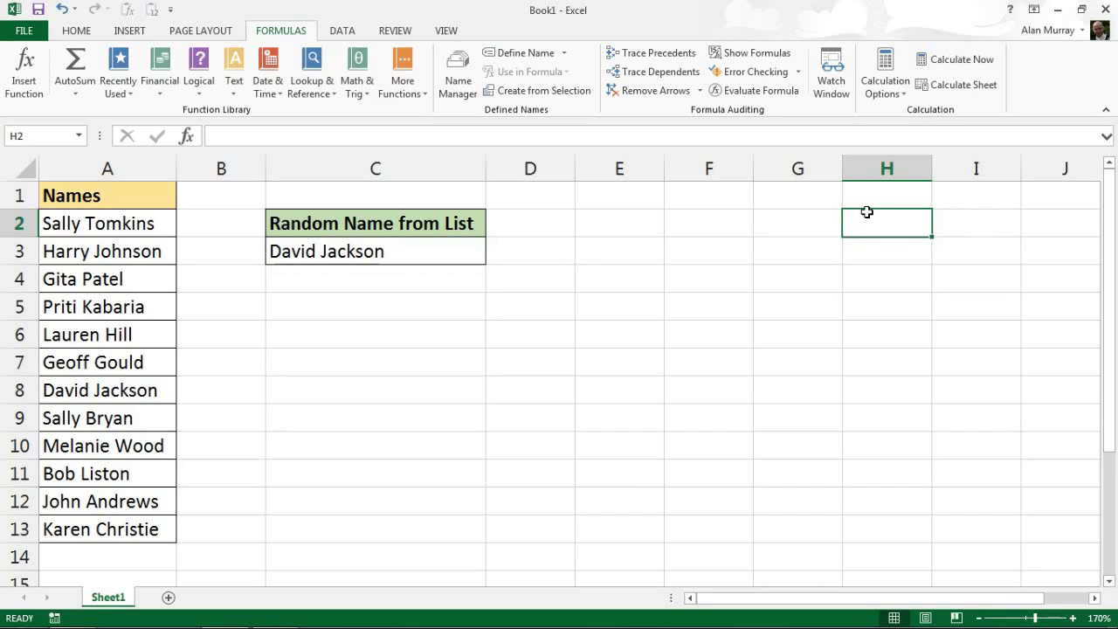
click(943, 74)
click(944, 73)
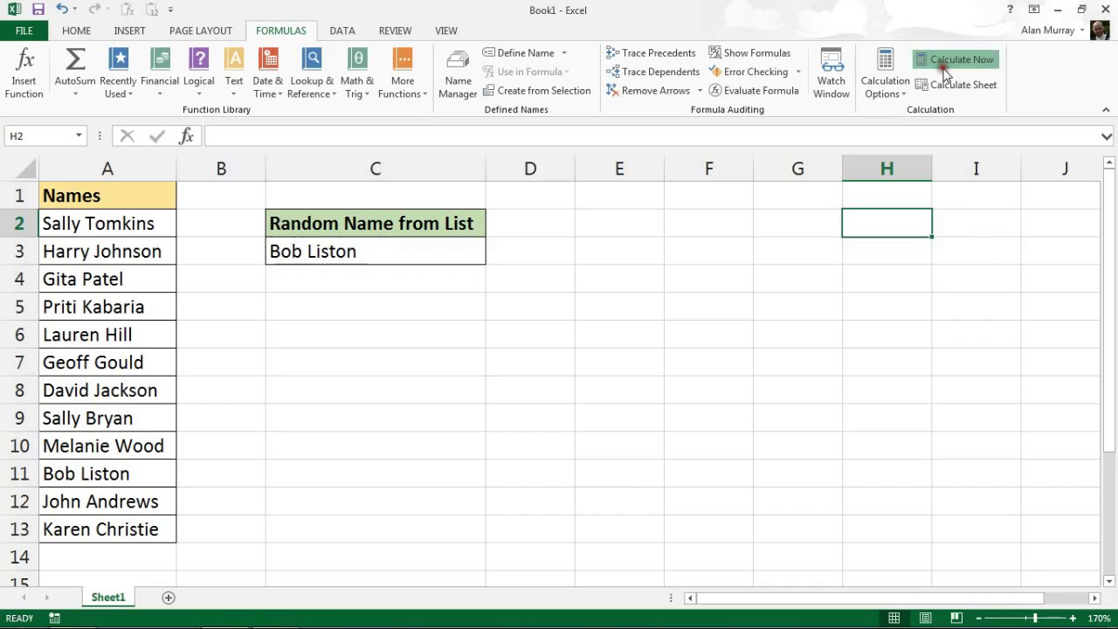
click(944, 74)
click(944, 74)
click(944, 73)
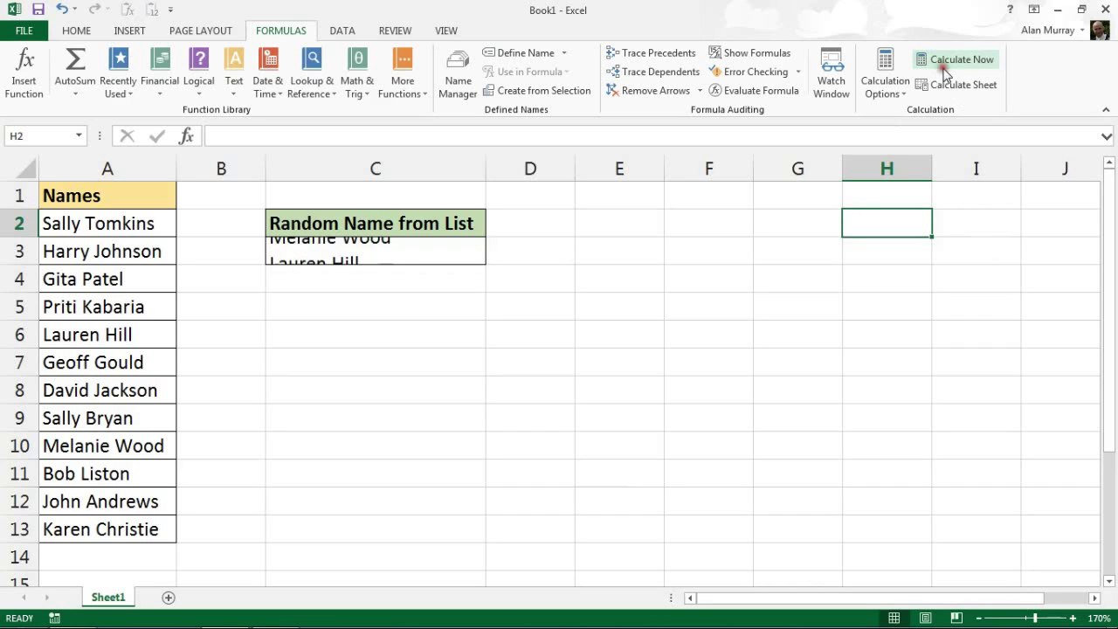
click(943, 74)
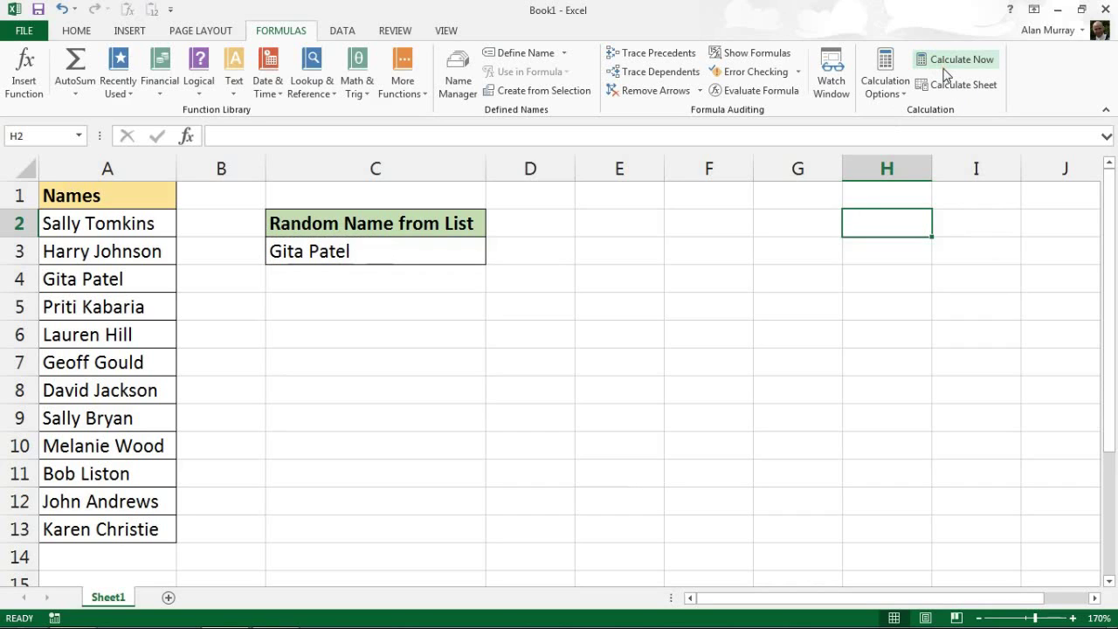